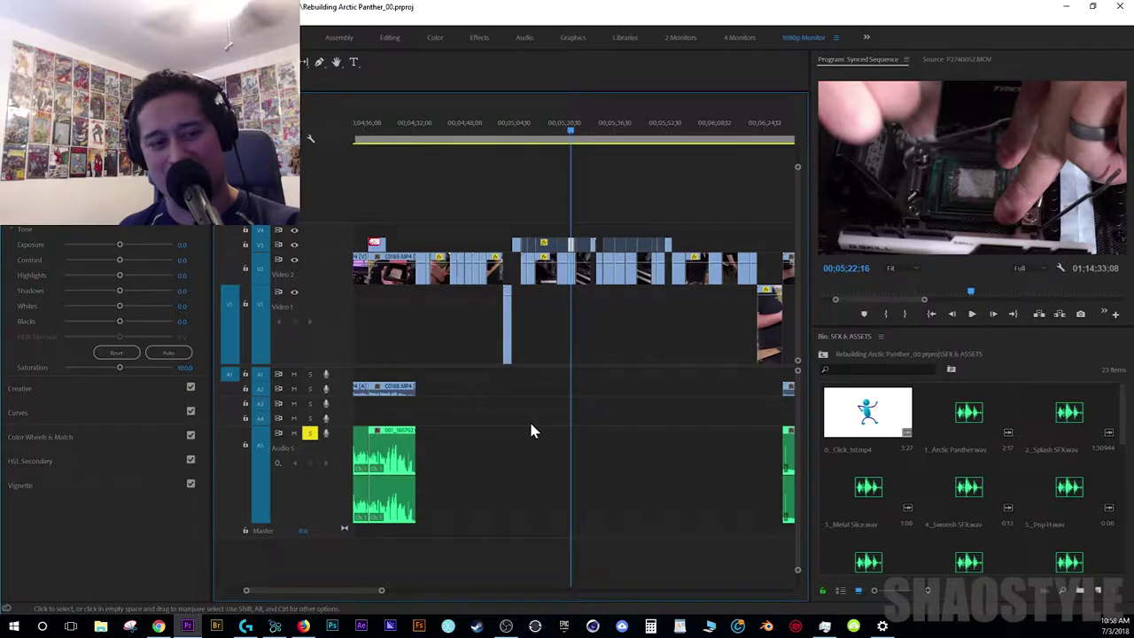
- Switch to Logitech Gaming Software and examine the Premiere profile's macro assignments in each of the gamepad's modes
{"action": "key", "text": "backslash"}
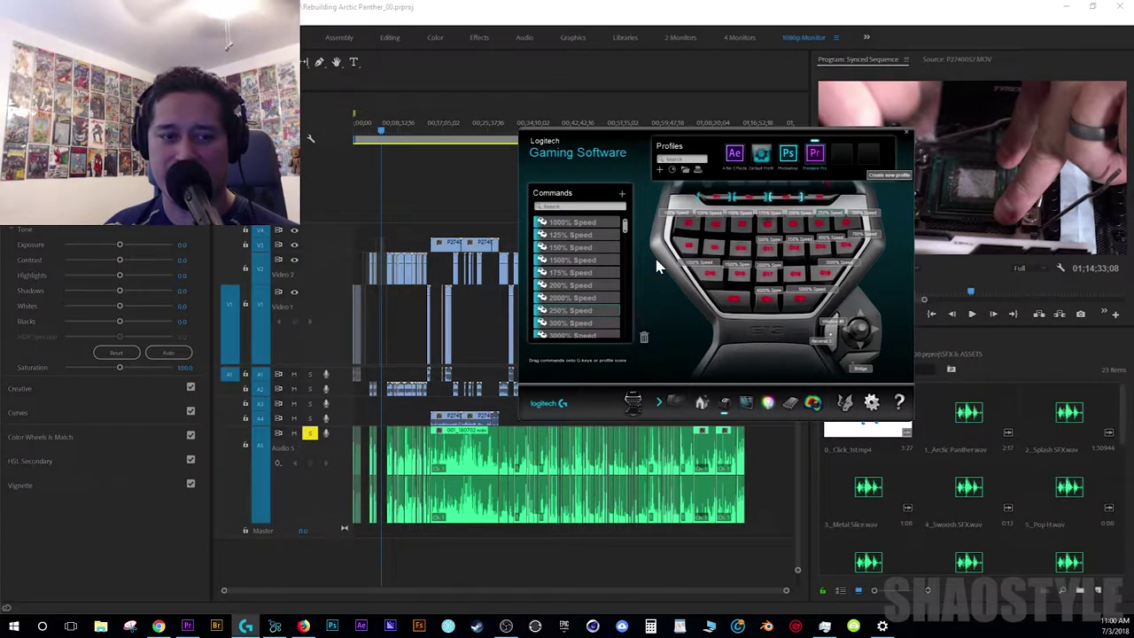
{"action": "left_click", "coordinate": [737, 199]}
{"action": "left_click", "coordinate": [767, 196]}
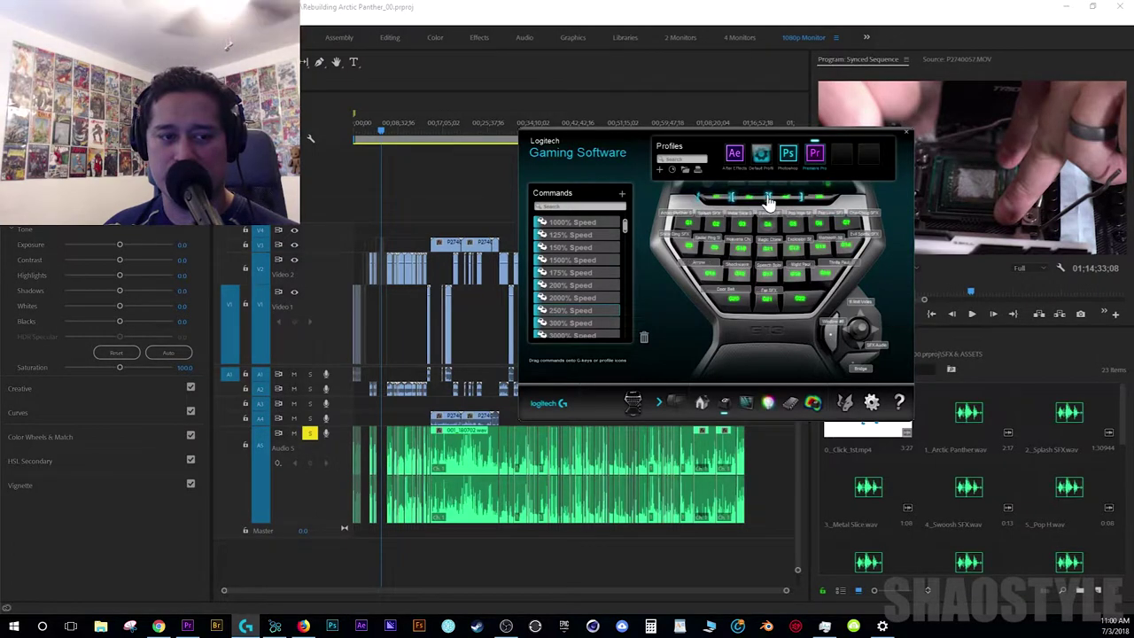
{"action": "left_click", "coordinate": [801, 197]}
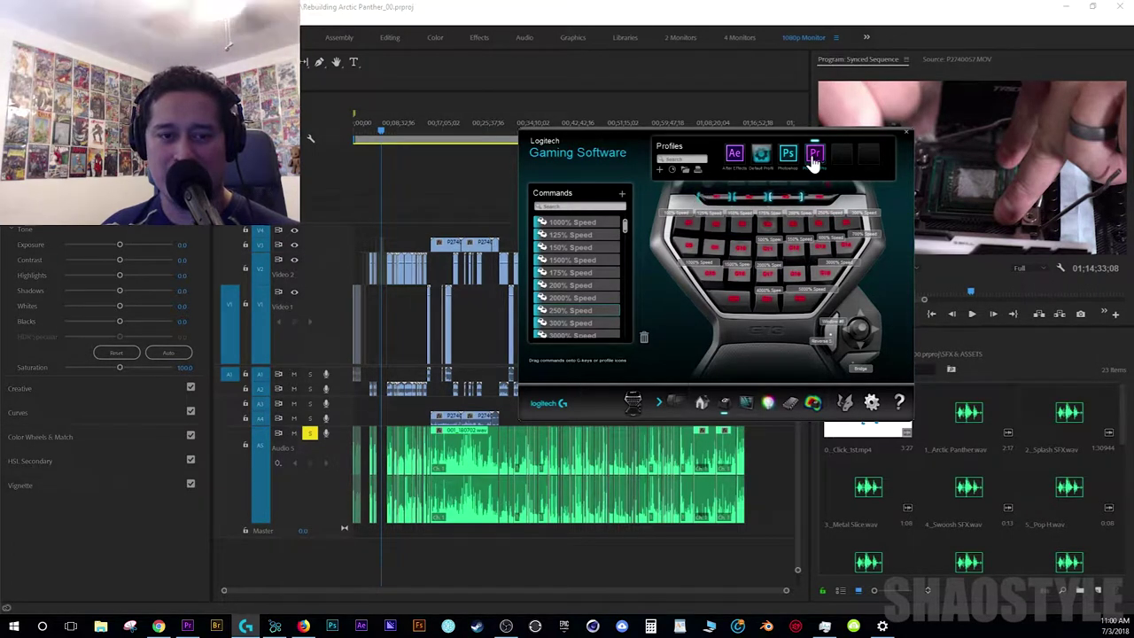
{"action": "left_click", "coordinate": [731, 196]}
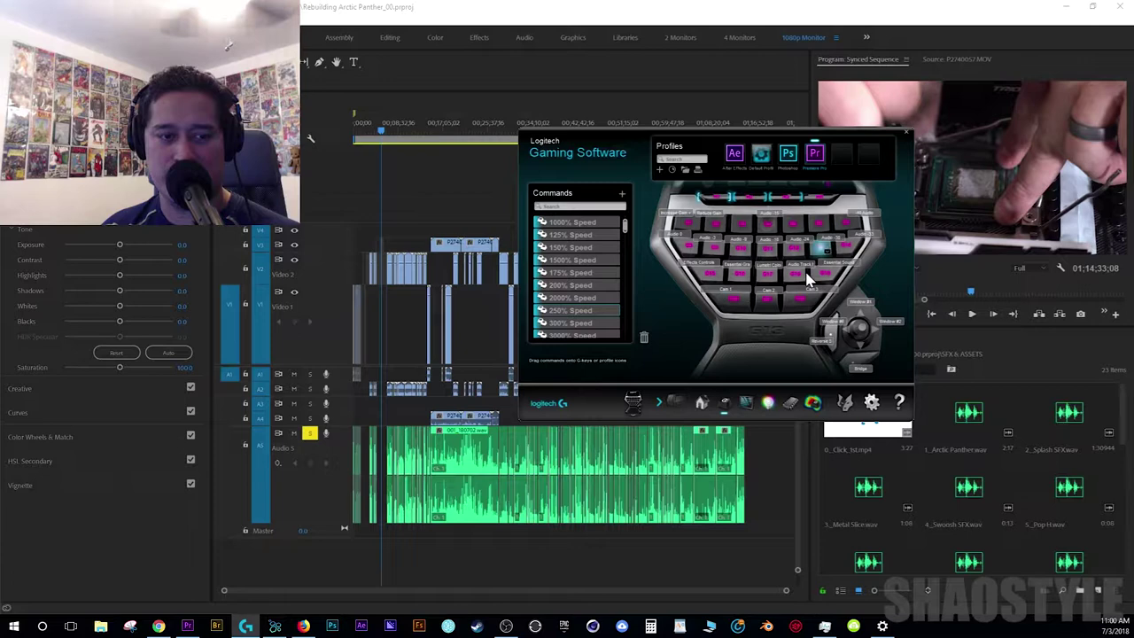
{"action": "left_click", "coordinate": [767, 198]}
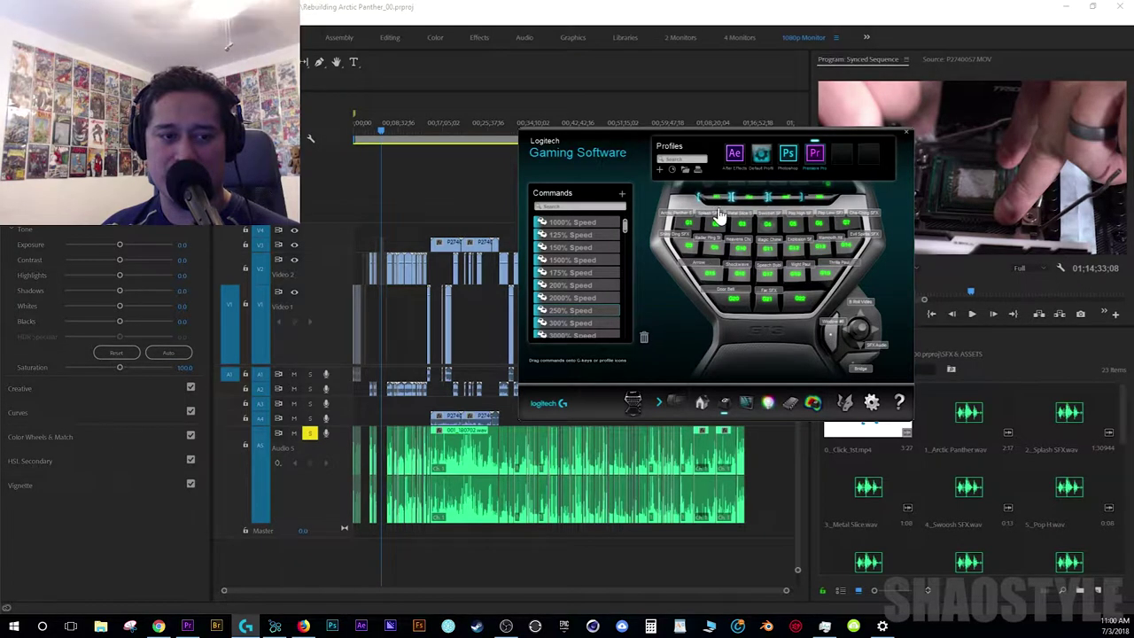
{"action": "left_click", "coordinate": [798, 195]}
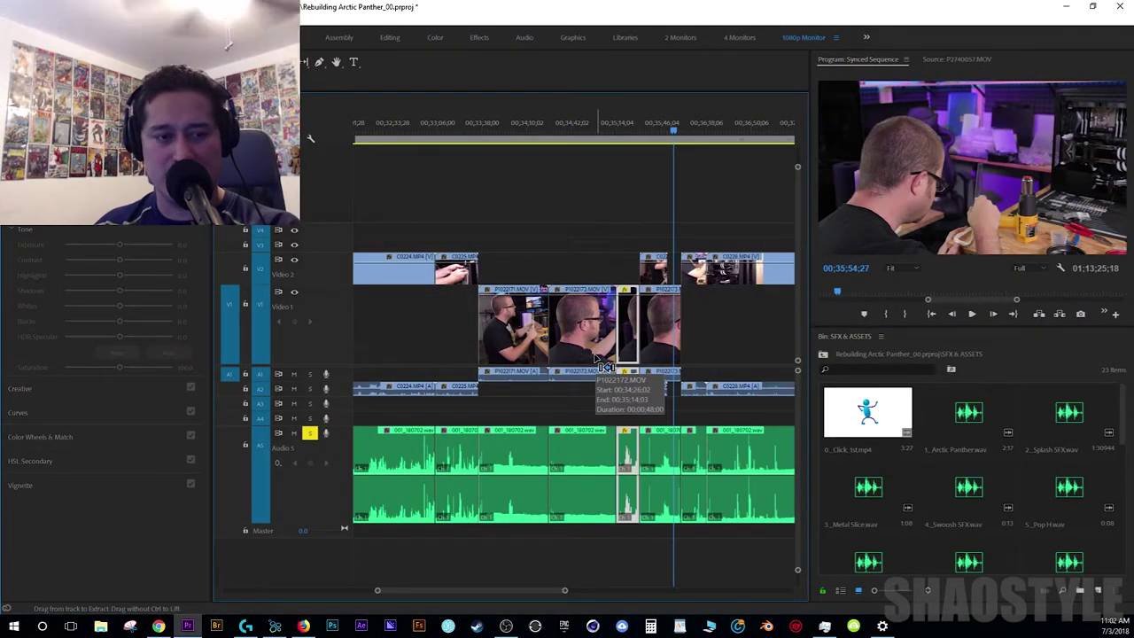
- Check the speed and ripple edit options of the selected sped-up P1022173.MOV clip
{"action": "key", "text": "ctrl+r"}
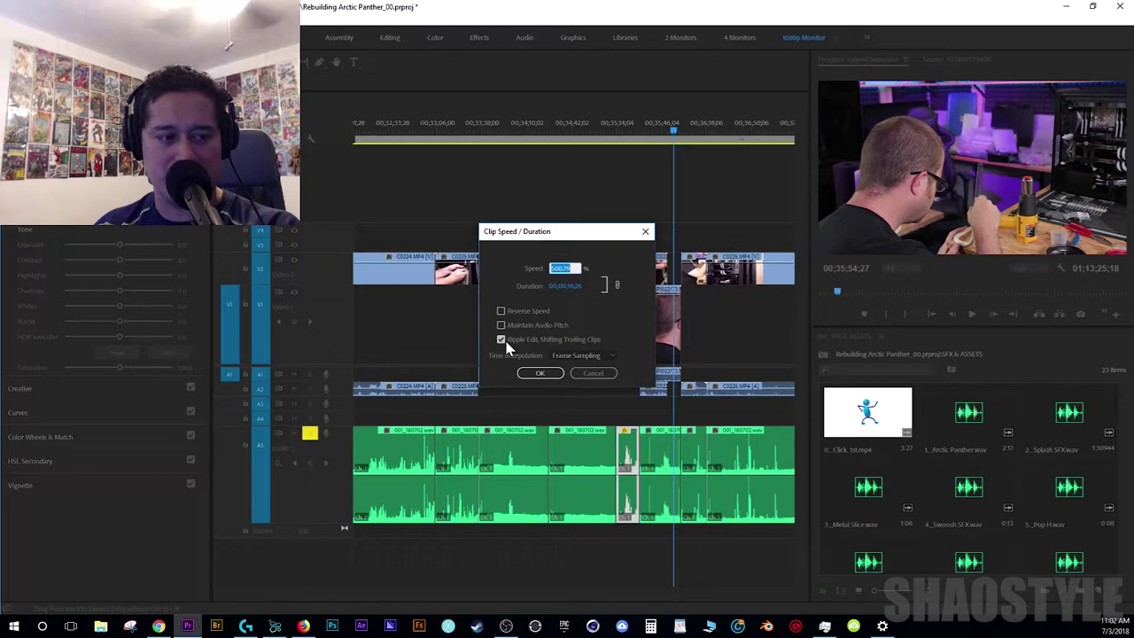
{"action": "left_click", "coordinate": [537, 376]}
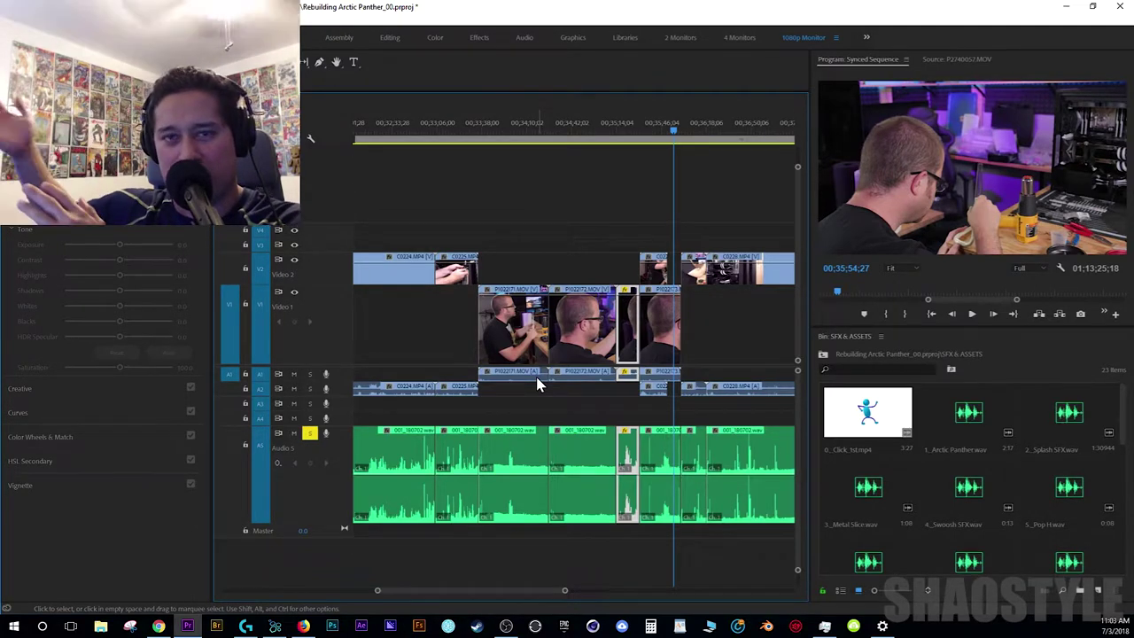
- Delete the audio under the P1022171.MOV and P1022172.MOV clips, including the matching 001_180702.wav sections
{"action": "left_click", "coordinate": [537, 380]}
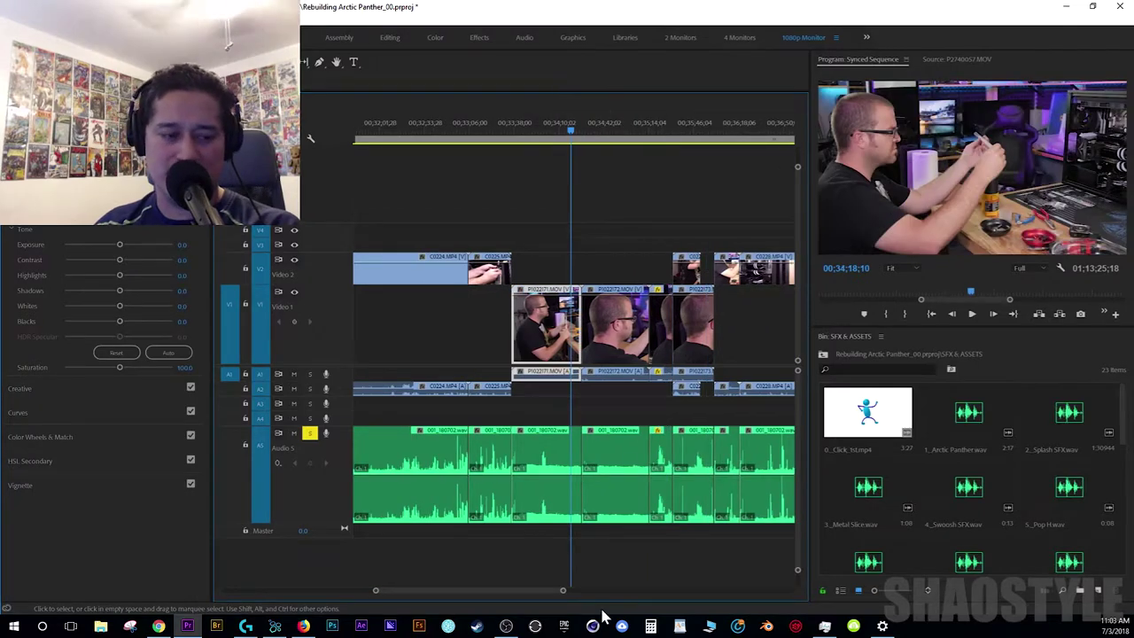
{"action": "left_click_drag", "start_coordinate": [618, 559], "coordinate": [523, 389]}
{"action": "key", "text": "Delete"}
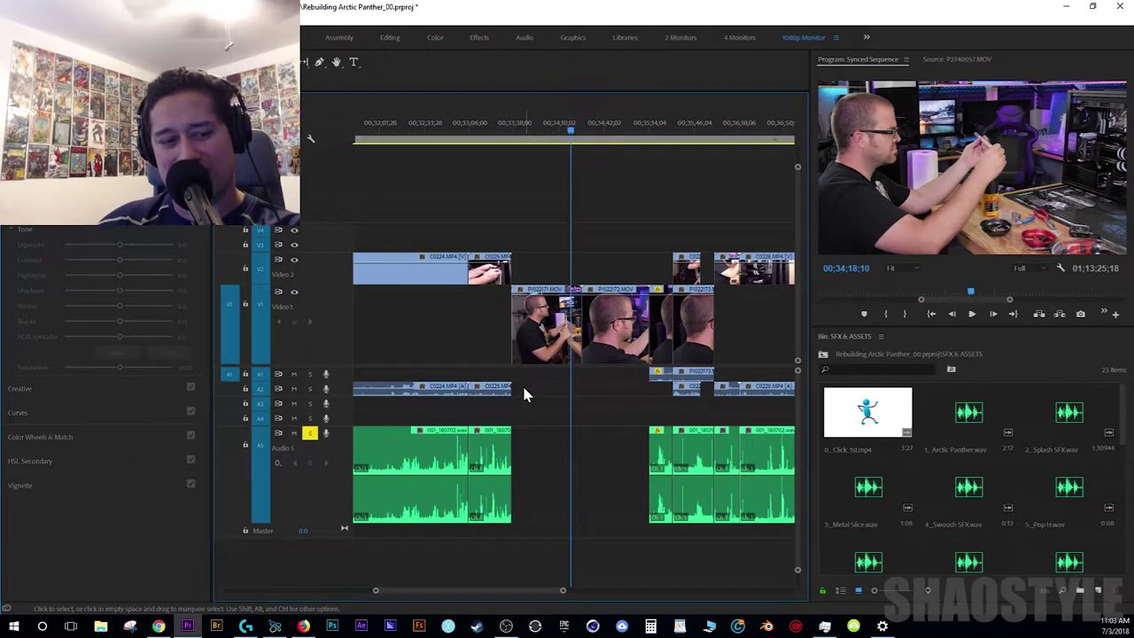
- Set the speed of the P1022171.MOV clip to 800% with ripple edit shifting the trailing clips
{"action": "key", "text": "backslash"}
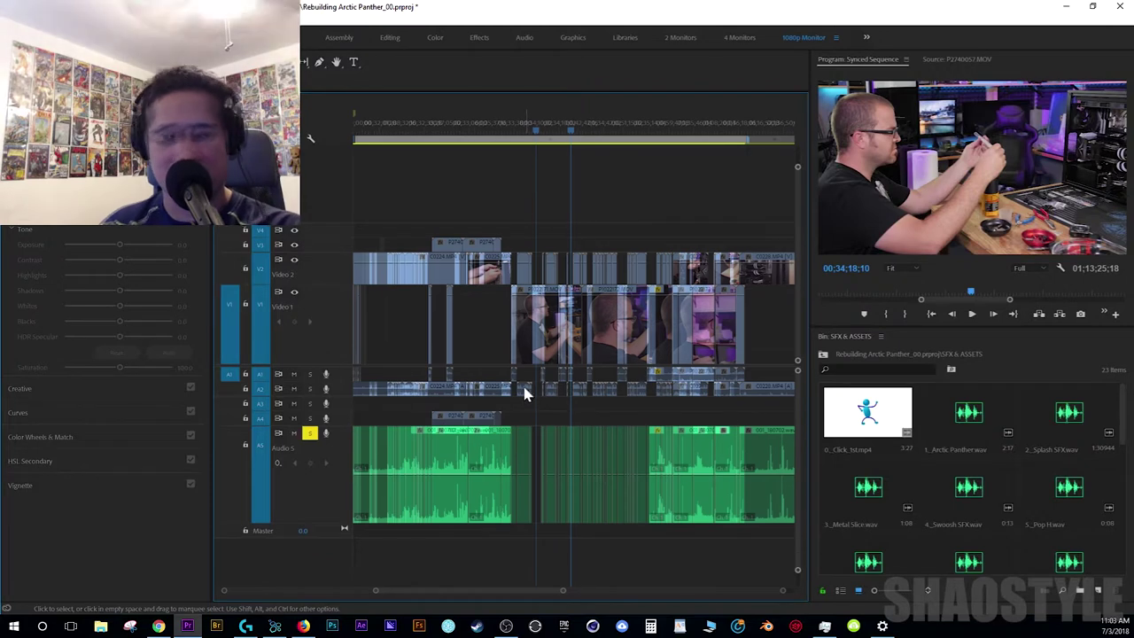
{"action": "left_click_drag", "start_coordinate": [547, 419], "coordinate": [620, 457]}
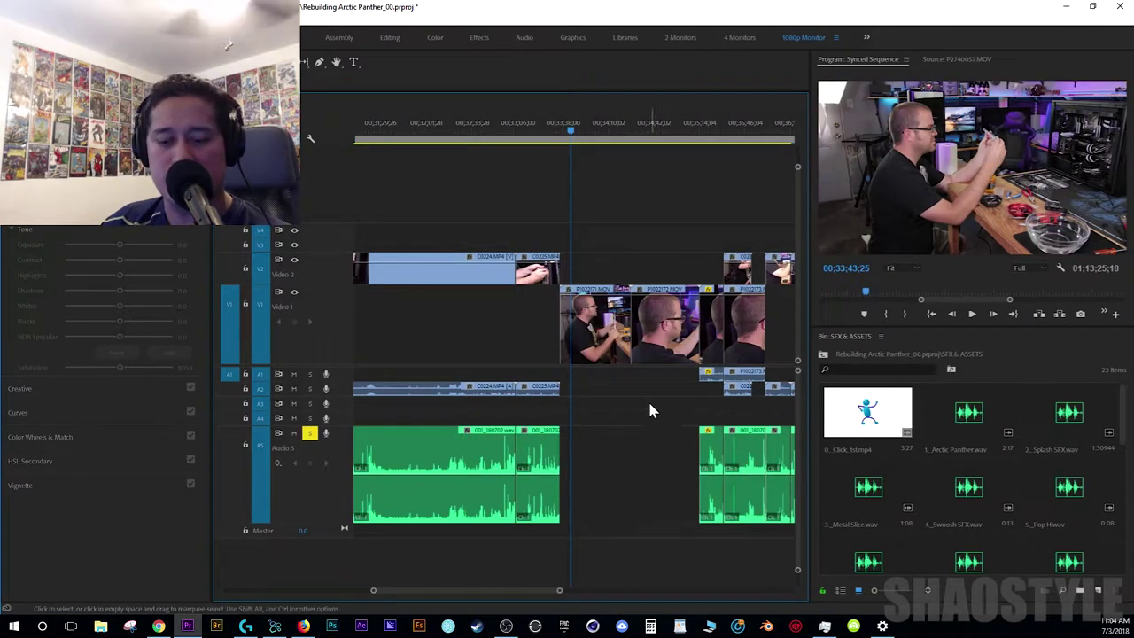
{"action": "key", "text": "alt+Tab"}
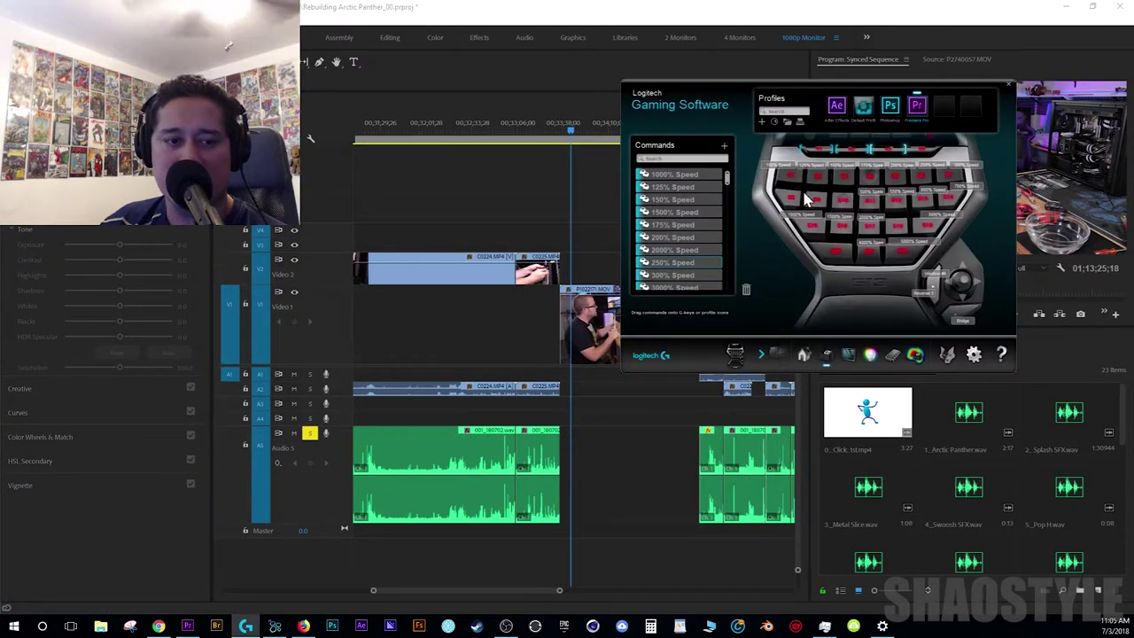
{"action": "key", "text": "alt+Tab"}
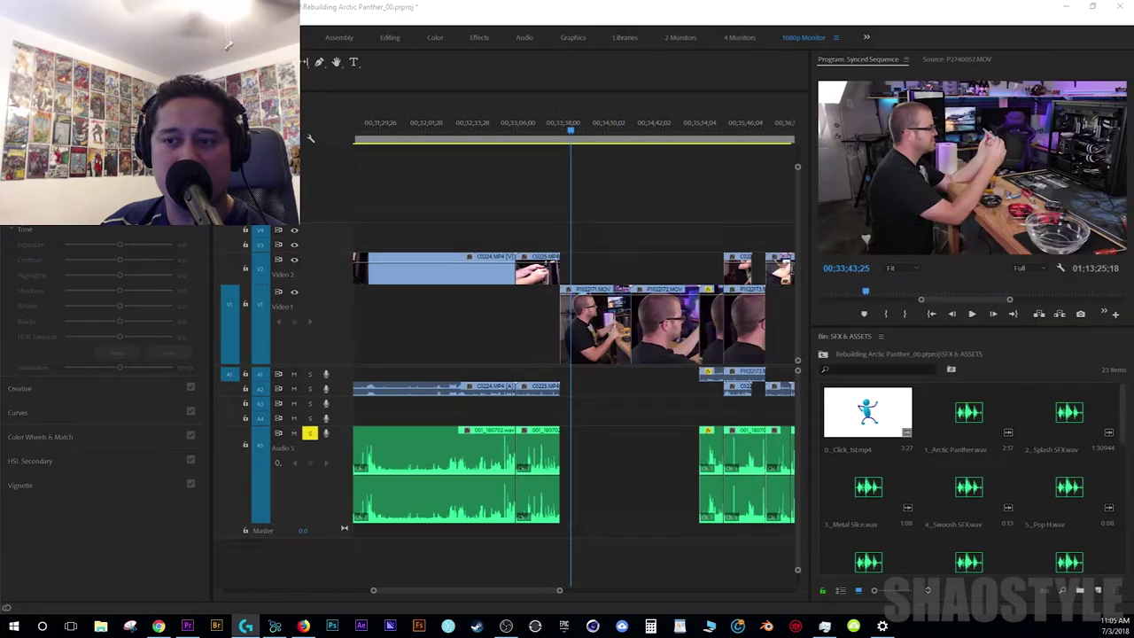
{"action": "left_click", "coordinate": [590, 330]}
{"action": "key", "text": "="}
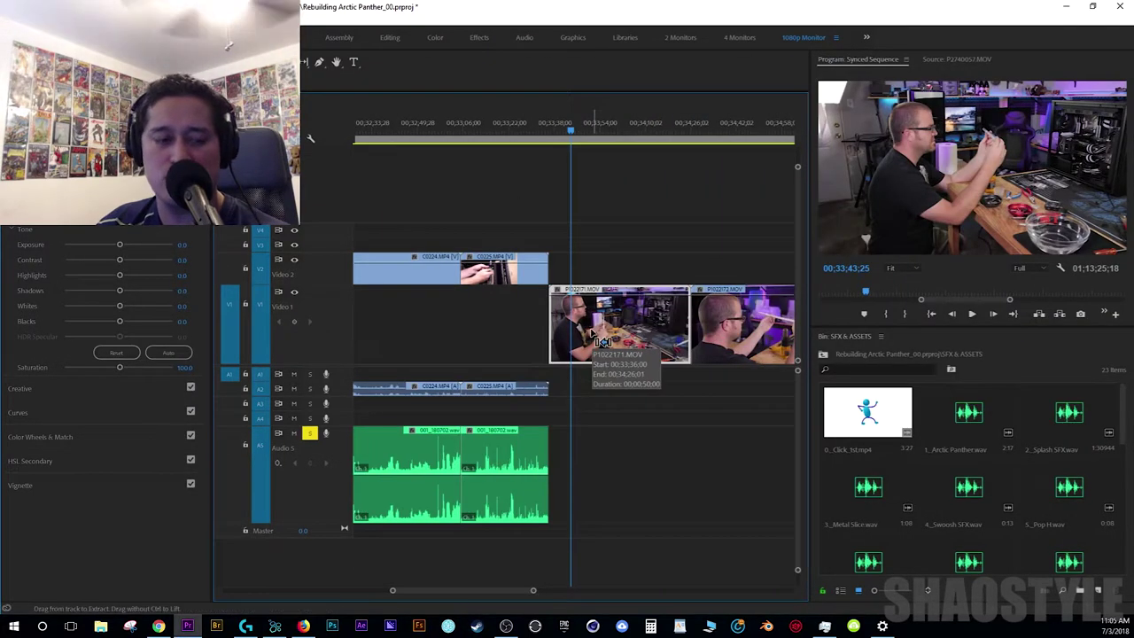
{"action": "key", "text": "ctrl+r"}
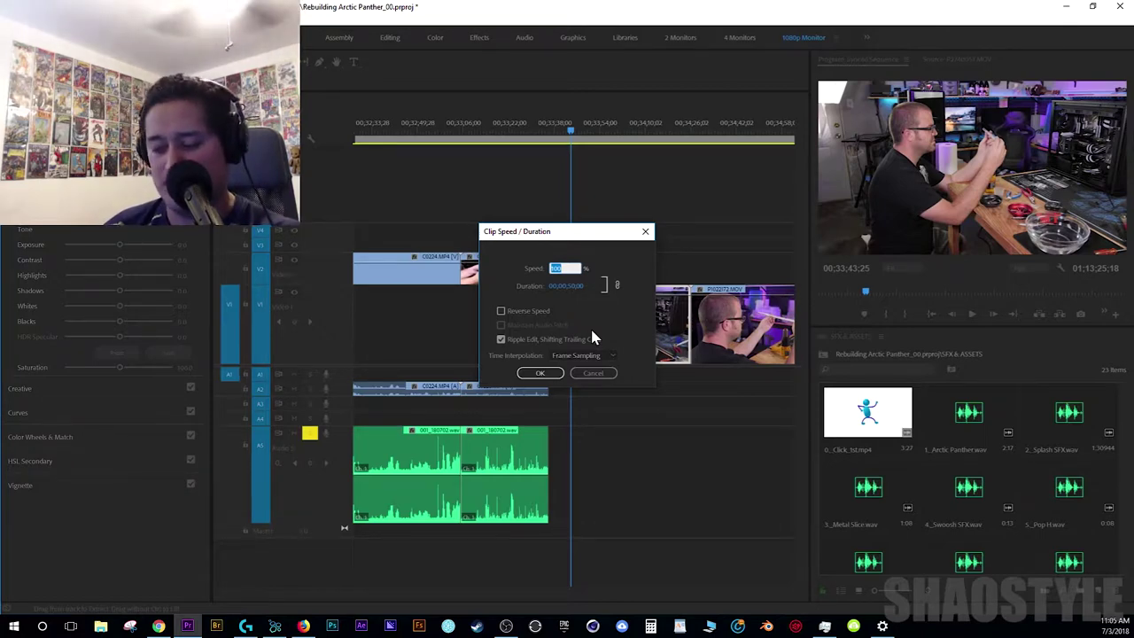
{"action": "type", "text": "800"}
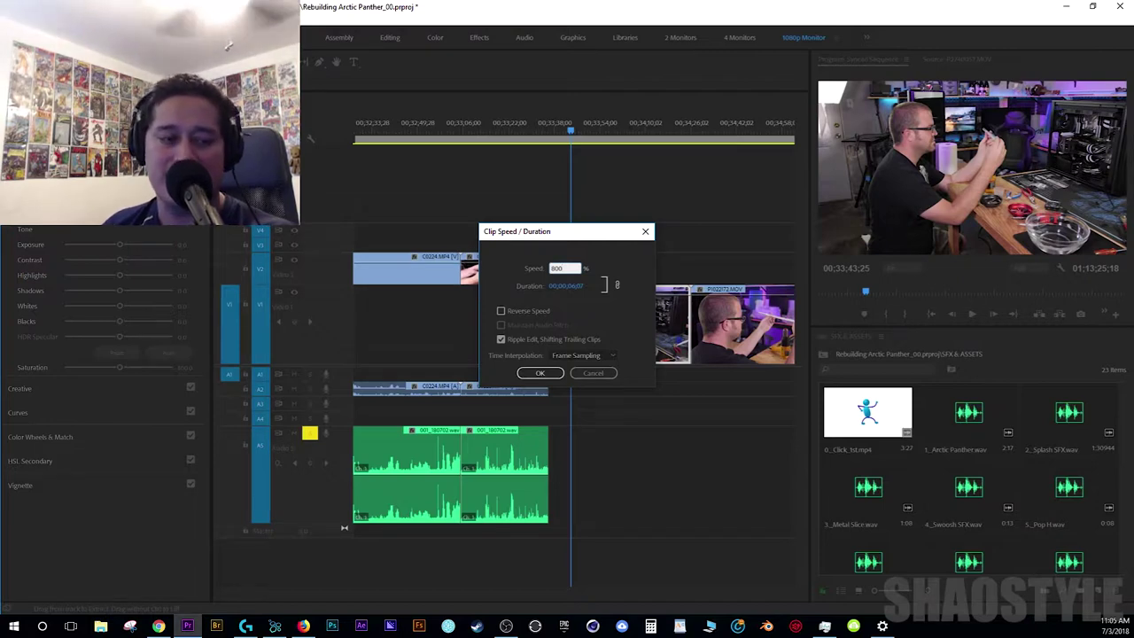
{"action": "key", "text": "Tab"}
{"action": "key", "text": "Tab"}
{"action": "key", "text": "Tab"}
{"action": "key", "text": "Tab"}
{"action": "key", "text": "Tab"}
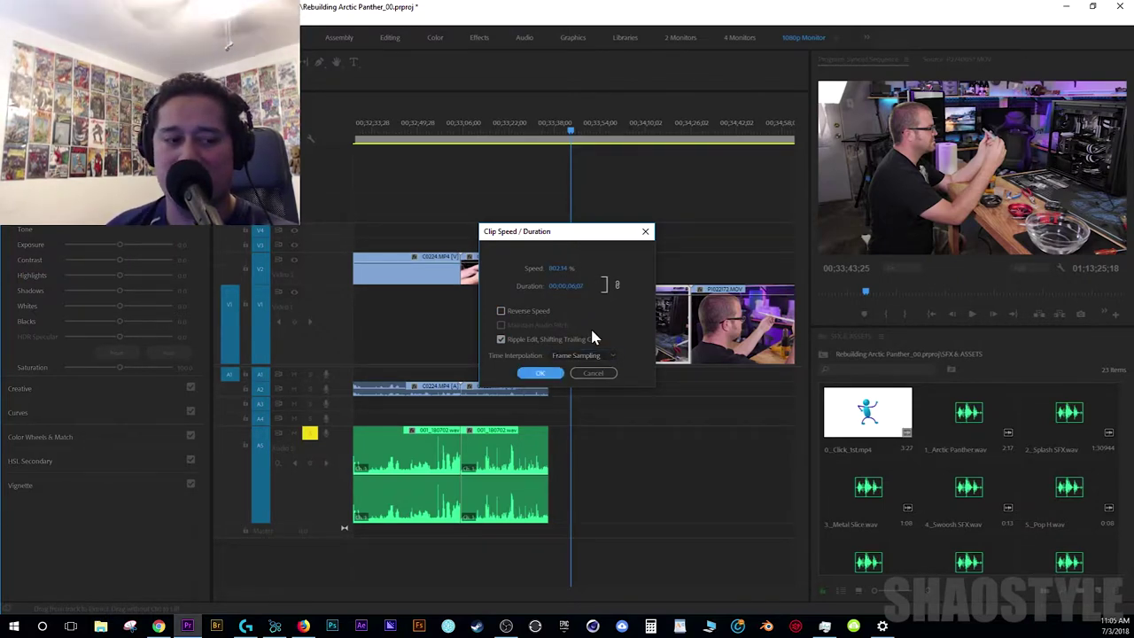
{"action": "key", "text": "Return"}
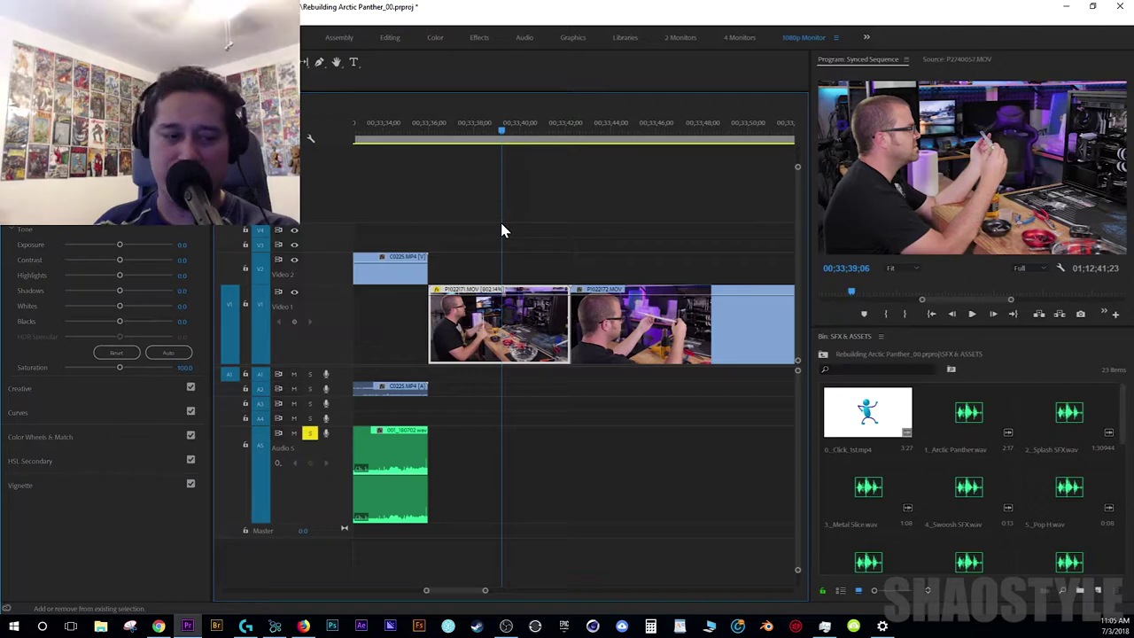
- Try changing the speed of only the C0226.MP4 clip on the Video 2 track, and undo it
{"action": "left_click", "coordinate": [638, 223]}
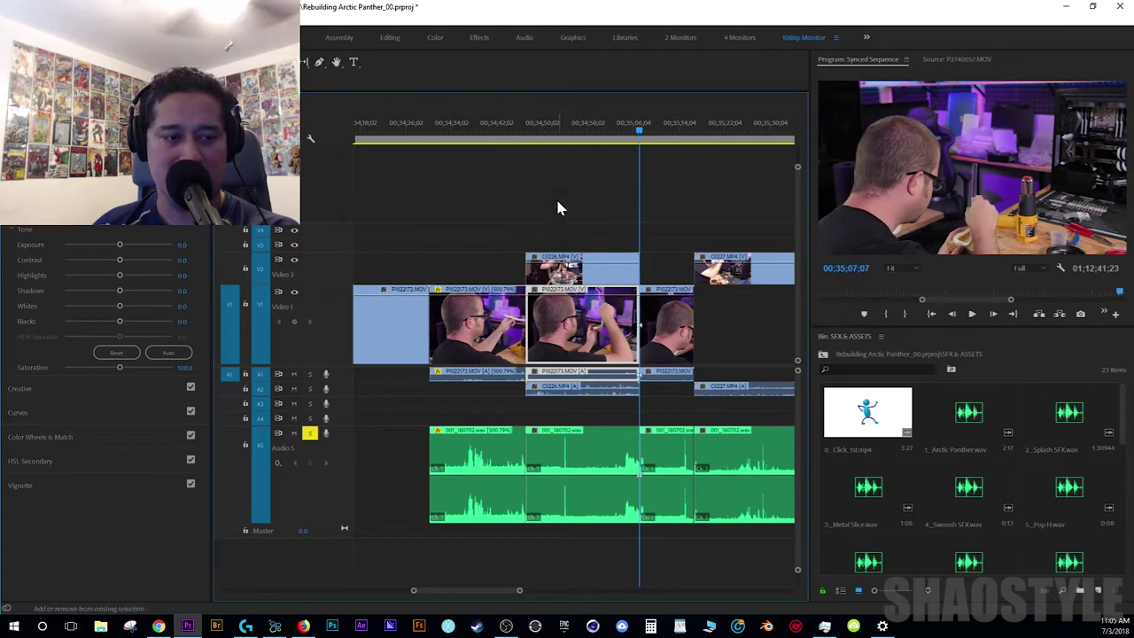
{"action": "left_click", "coordinate": [557, 207]}
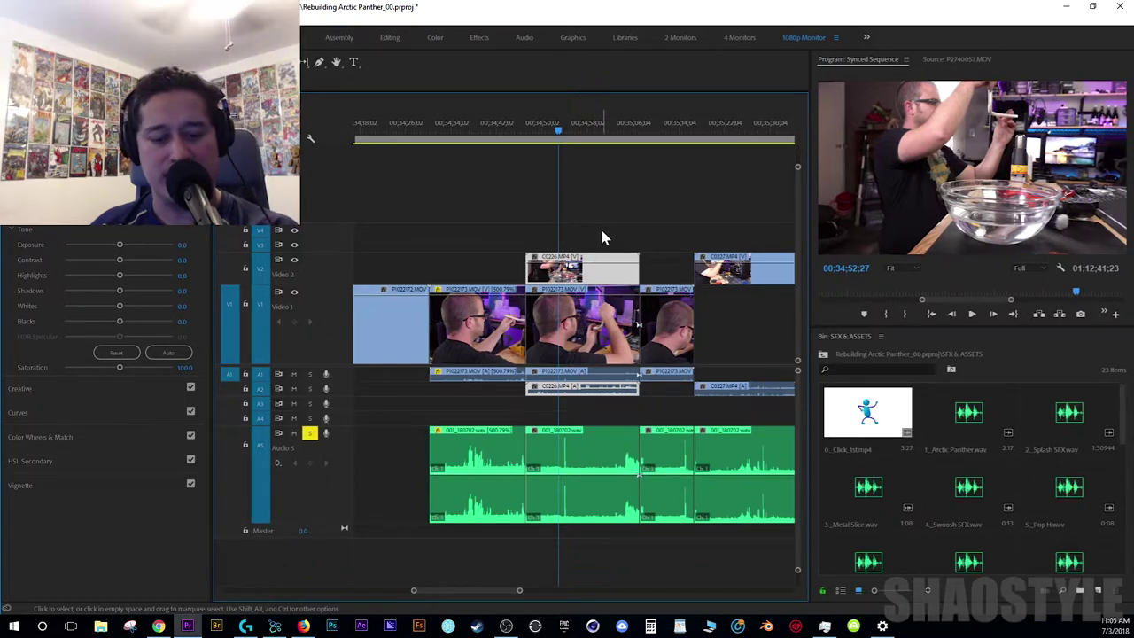
{"action": "key", "text": "ctrl+r"}
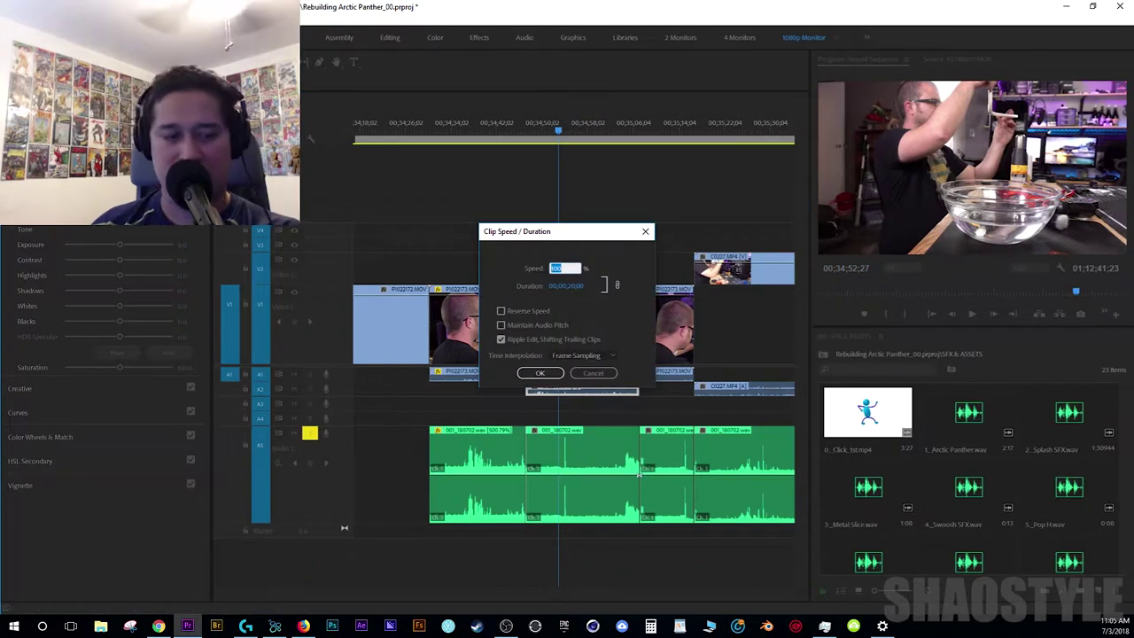
{"action": "key", "text": "Return"}
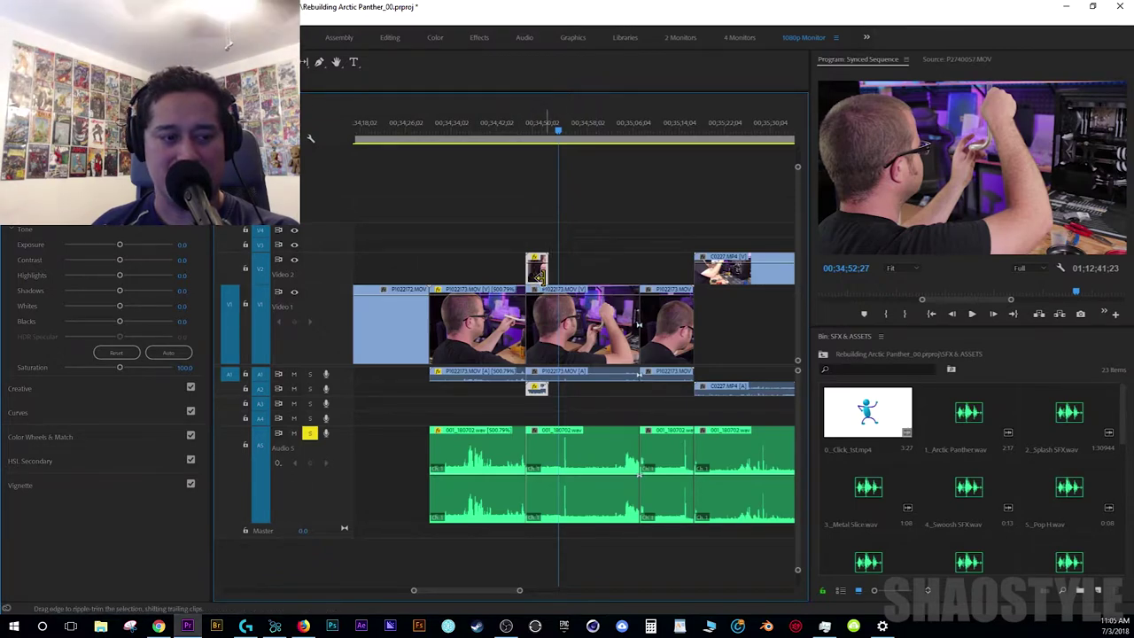
{"action": "key", "text": "ctrl+z"}
{"action": "left_click", "coordinate": [609, 176]}
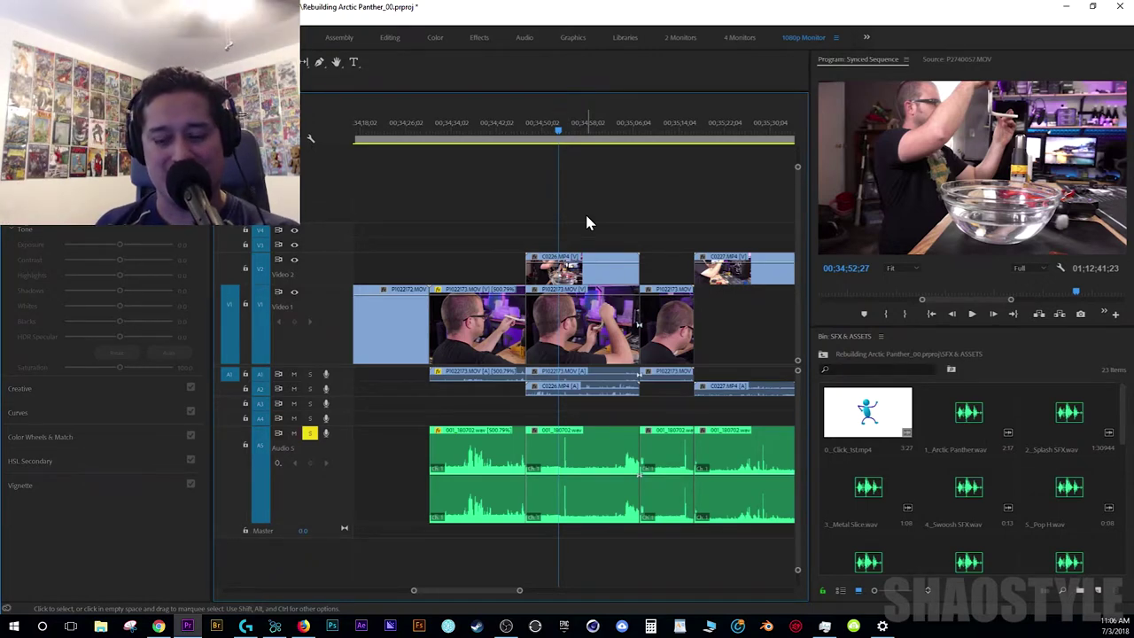
- Select all clips under the playhead and create a multi key command named "800% Speed" in Logitech Gaming Software
{"action": "key", "text": "d"}
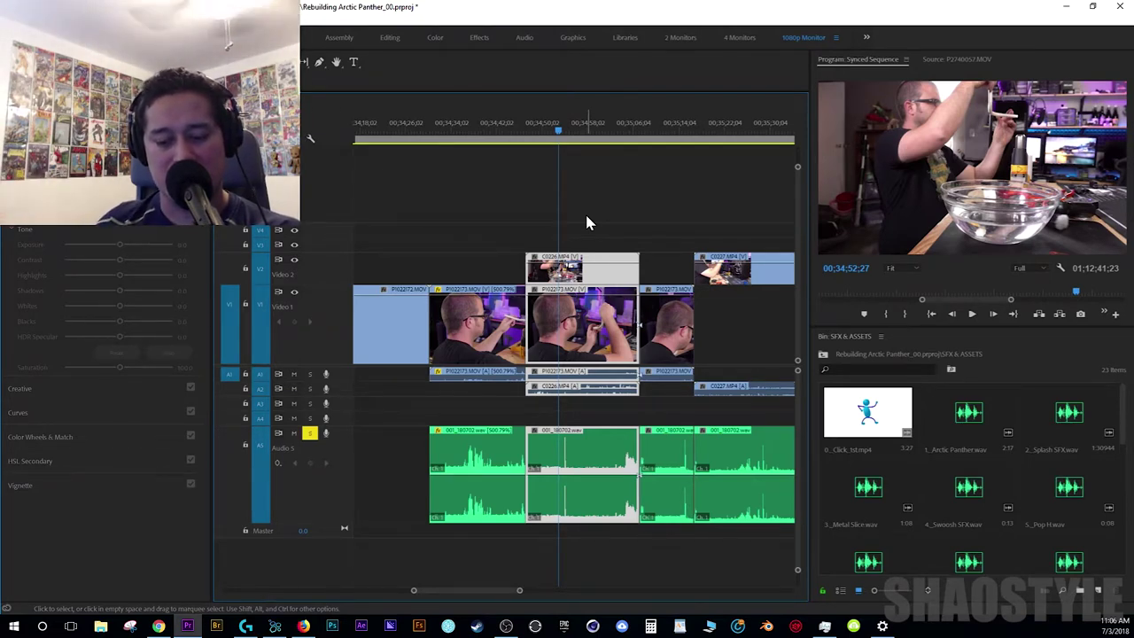
{"action": "key", "text": "alt+Tab"}
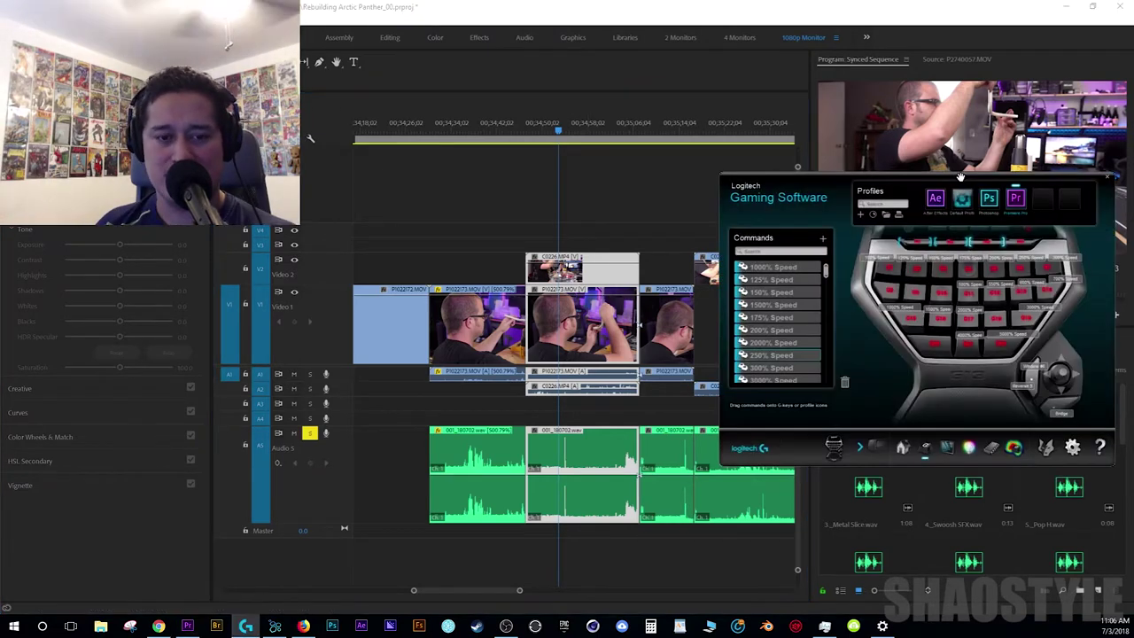
{"action": "double_click", "coordinate": [915, 302]}
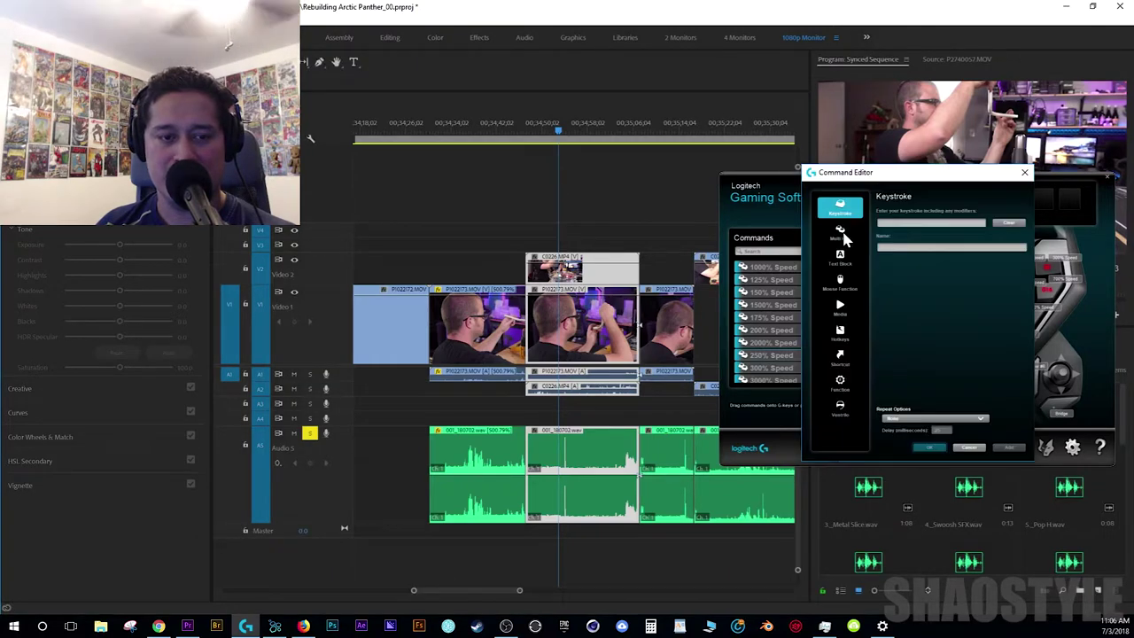
{"action": "left_click", "coordinate": [842, 234]}
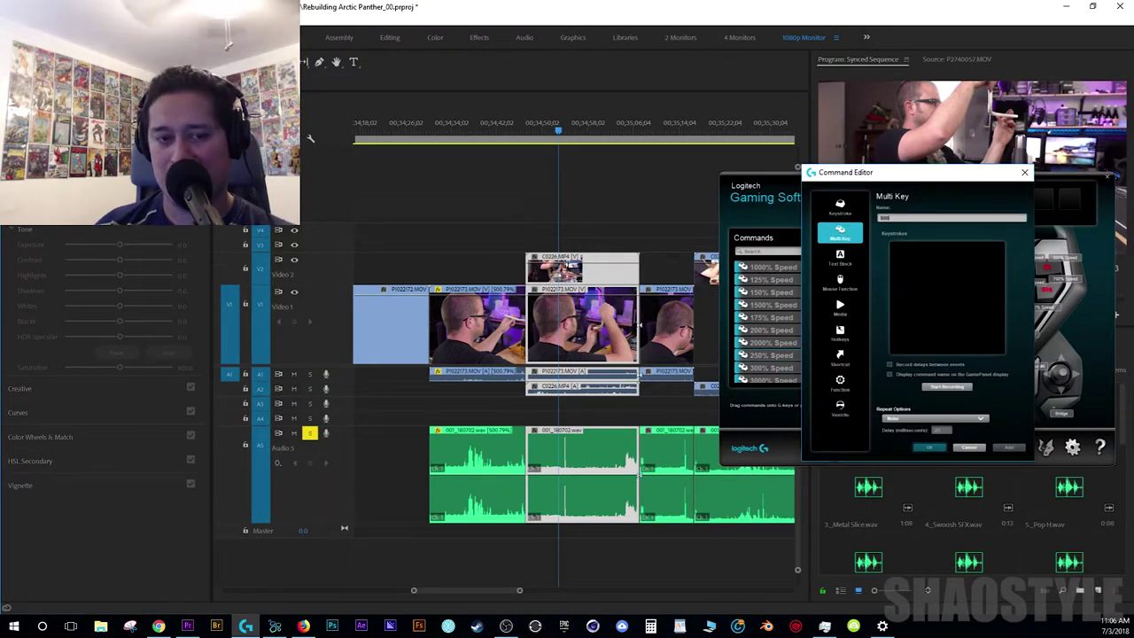
{"action": "type", "text": "800% Speed"}
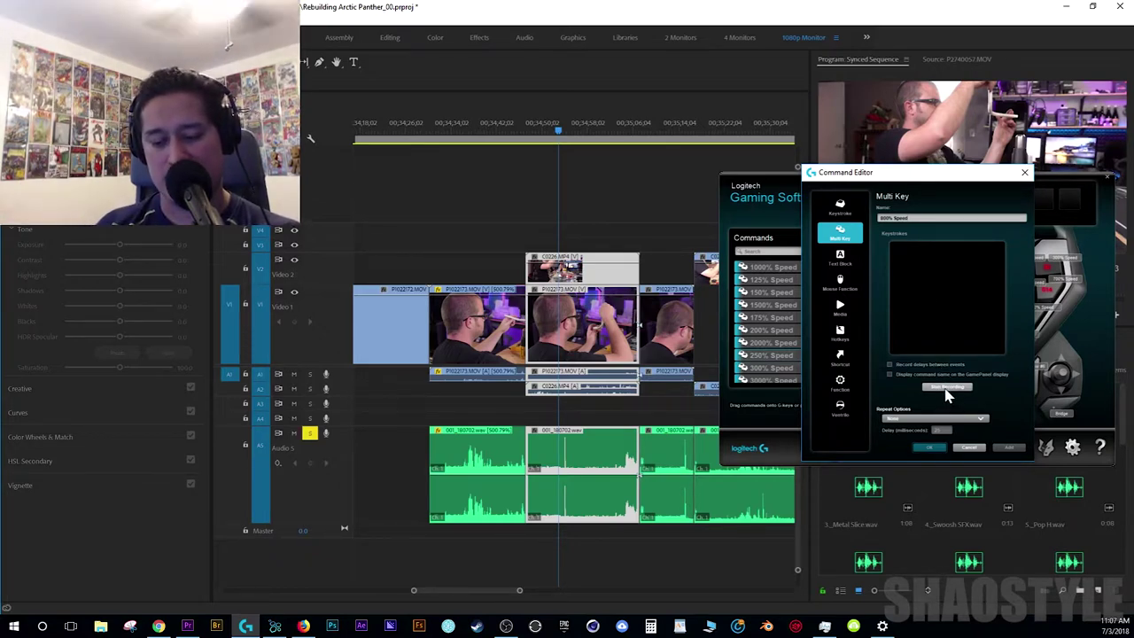
- Record the shortcuts, the value 800, five Tabs and Enter as the 800% Speed command's keystrokes, and save it
{"action": "key", "text": "shift+alt+ctrl"}
{"action": "key", "text": "ctrl+alt+shift+f"}
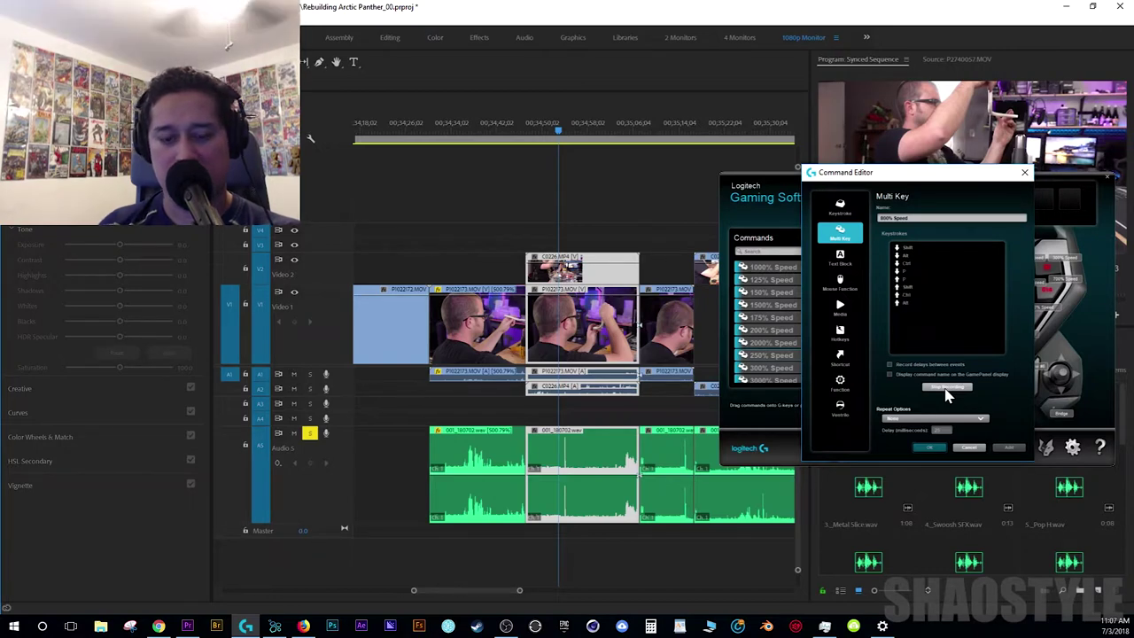
{"action": "key", "text": "ctrl+s"}
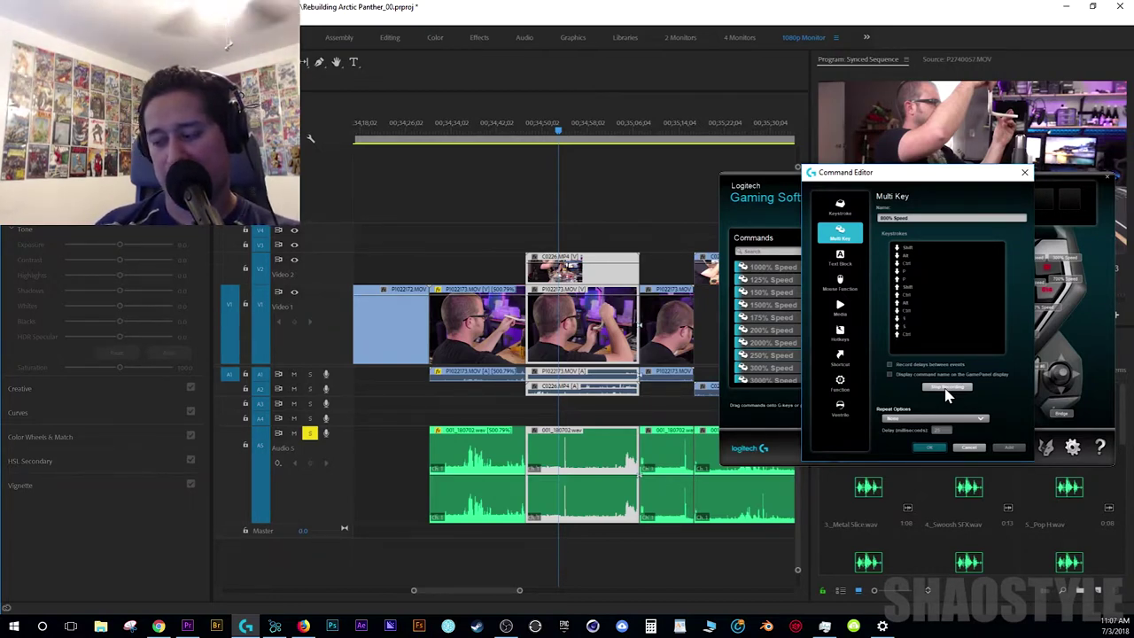
{"action": "type", "text": "800"}
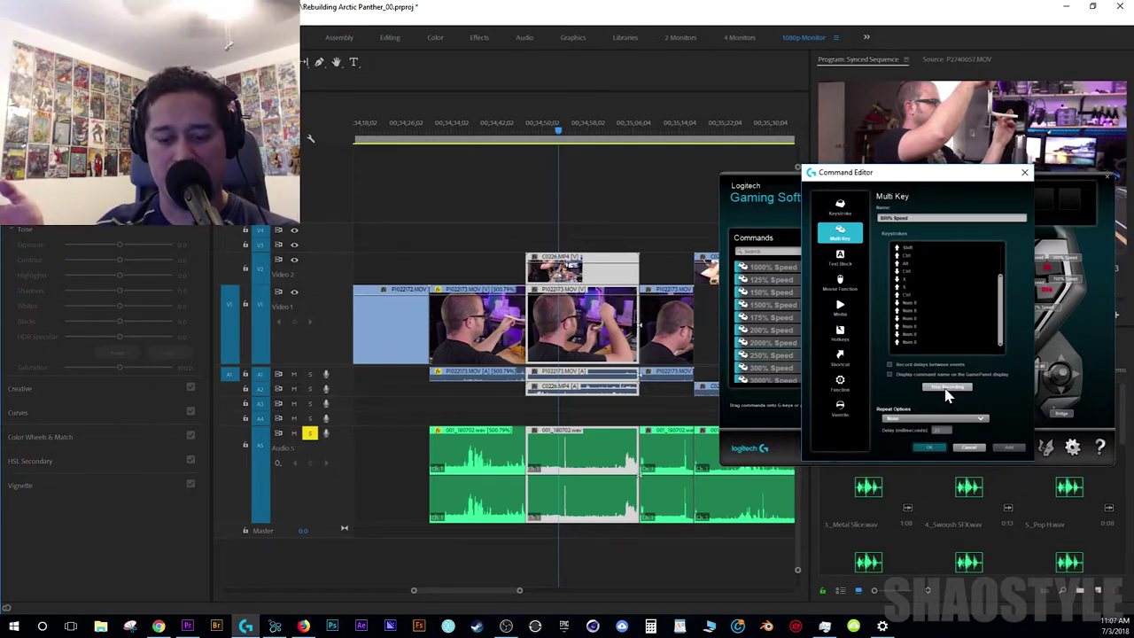
{"action": "key", "text": "Tab"}
{"action": "key", "text": "Tab"}
{"action": "key", "text": "Tab"}
{"action": "key", "text": "Tab"}
{"action": "key", "text": "Tab"}
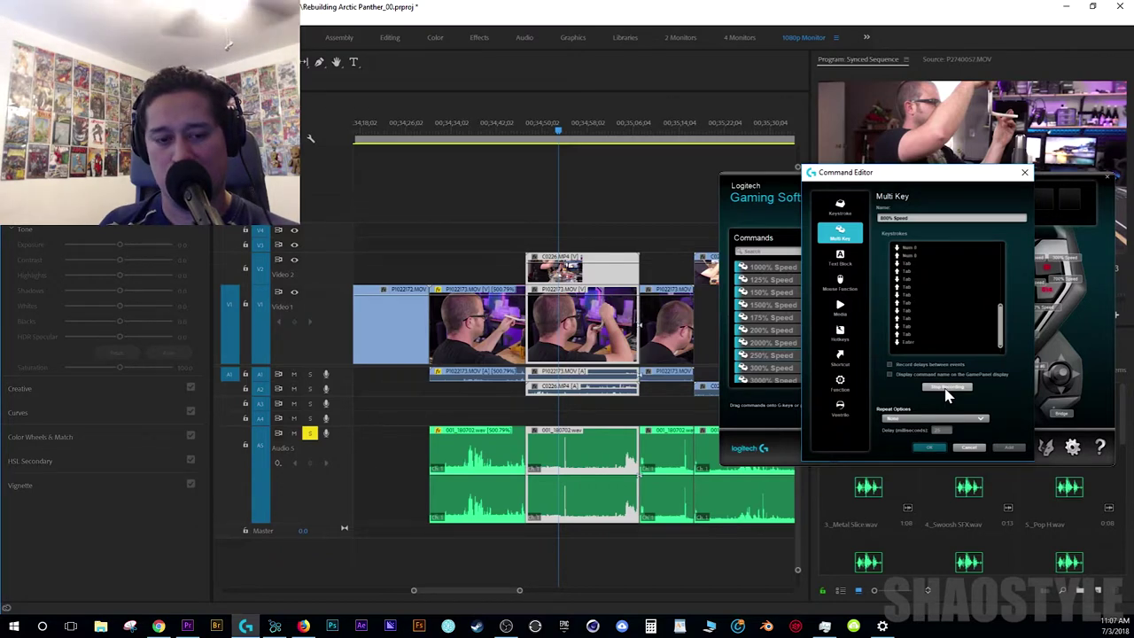
{"action": "left_click", "coordinate": [946, 390]}
{"action": "left_click", "coordinate": [932, 448]}
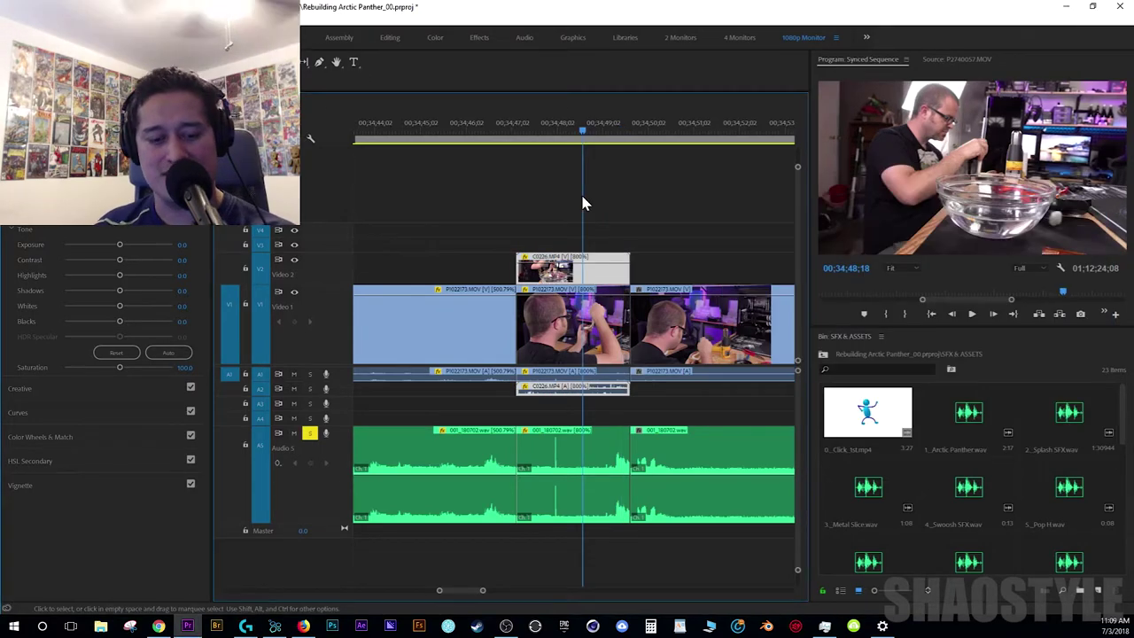
- Undo the 800% speed change and set the selected clips' speed to 175%
{"action": "key", "text": "ctrl+z"}
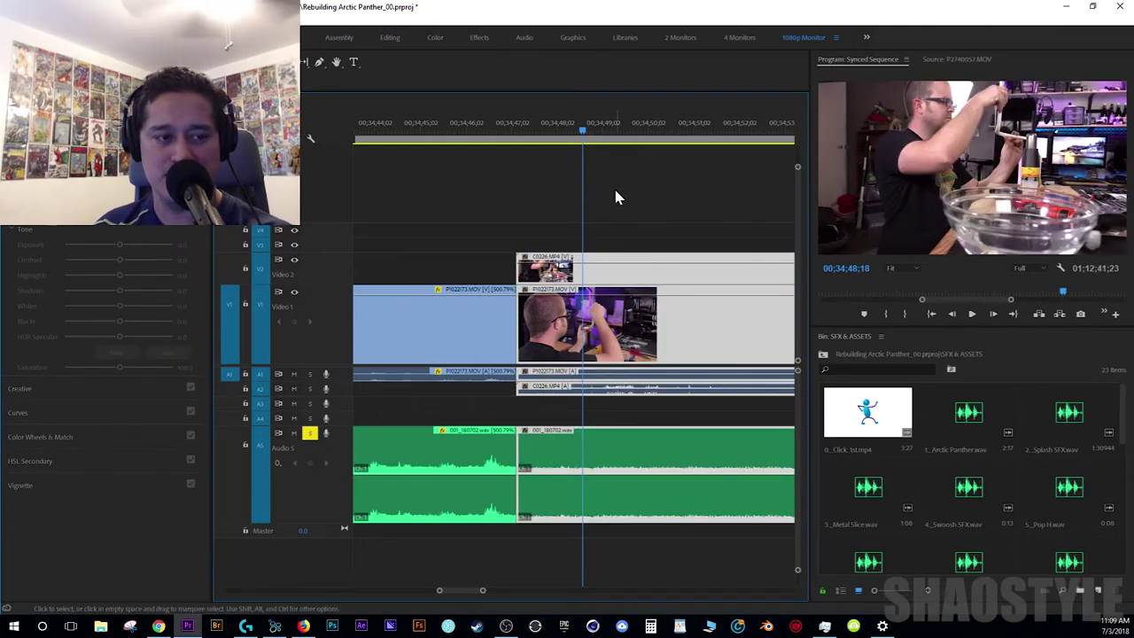
{"action": "key", "text": "minus"}
{"action": "key", "text": "minus"}
{"action": "key", "text": "minus"}
{"action": "key", "text": "ctrl+shift+z"}
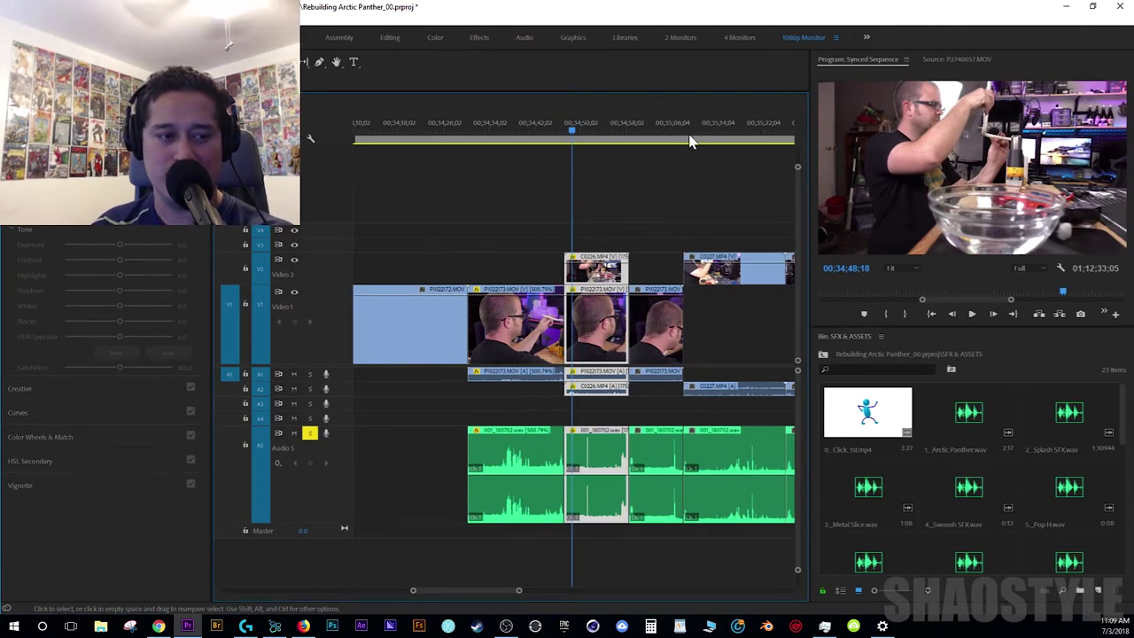
- Undo the last speed change and apply a faster speed preset to the selected clips under the playhead
{"action": "key", "text": "ctrl+shift+z"}
{"action": "key", "text": "equal"}
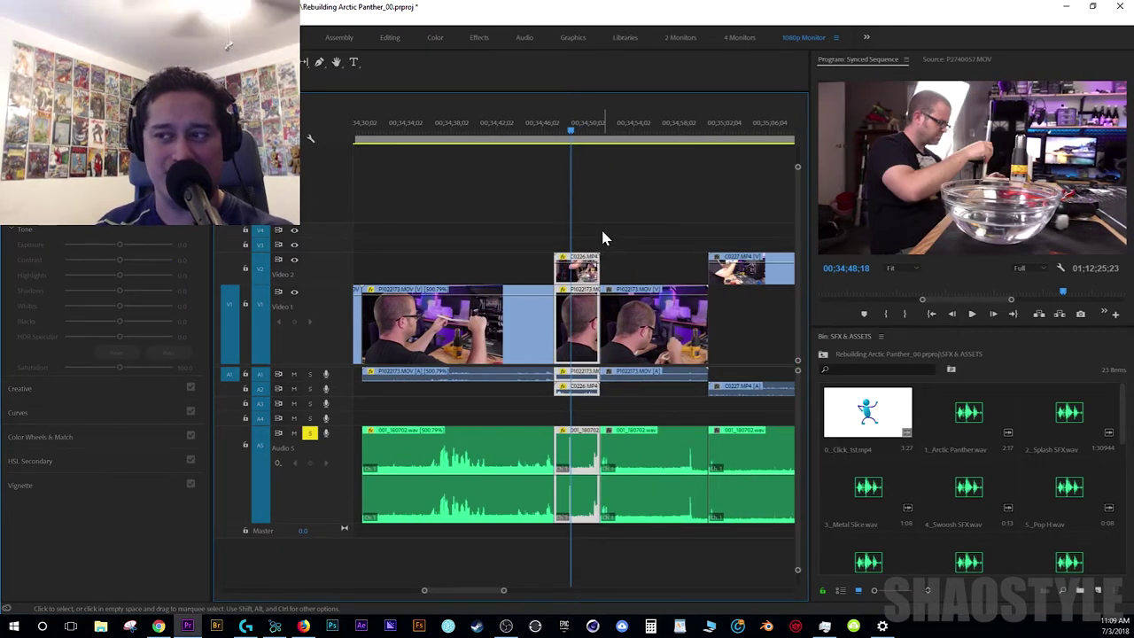
{"action": "key", "text": "ctrl+z"}
{"action": "key", "text": "minus"}
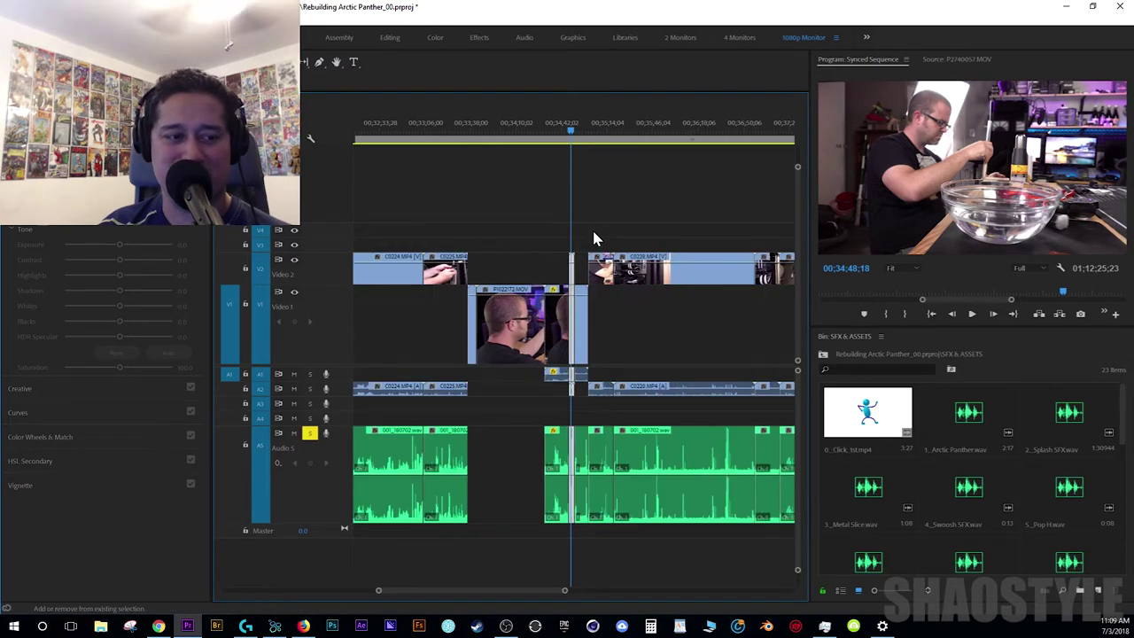
{"action": "key", "text": "ctrl+z"}
{"action": "key", "text": "minus"}
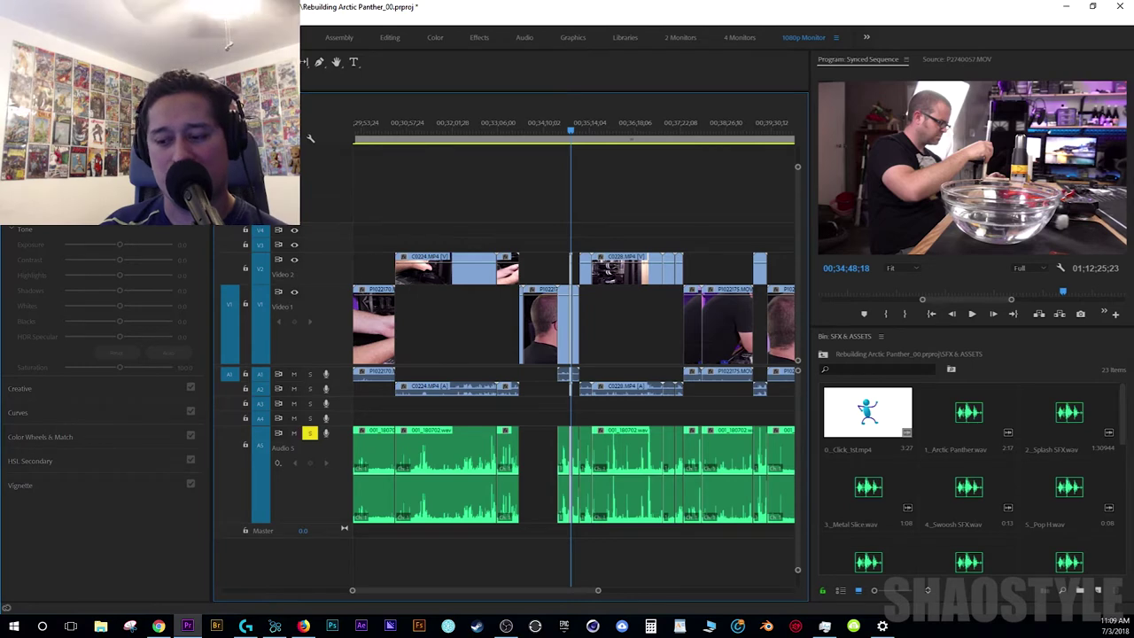
- Switch to Logitech Gaming Software to examine the speed commands in the Premiere profile
{"action": "key", "text": "alt+Tab"}
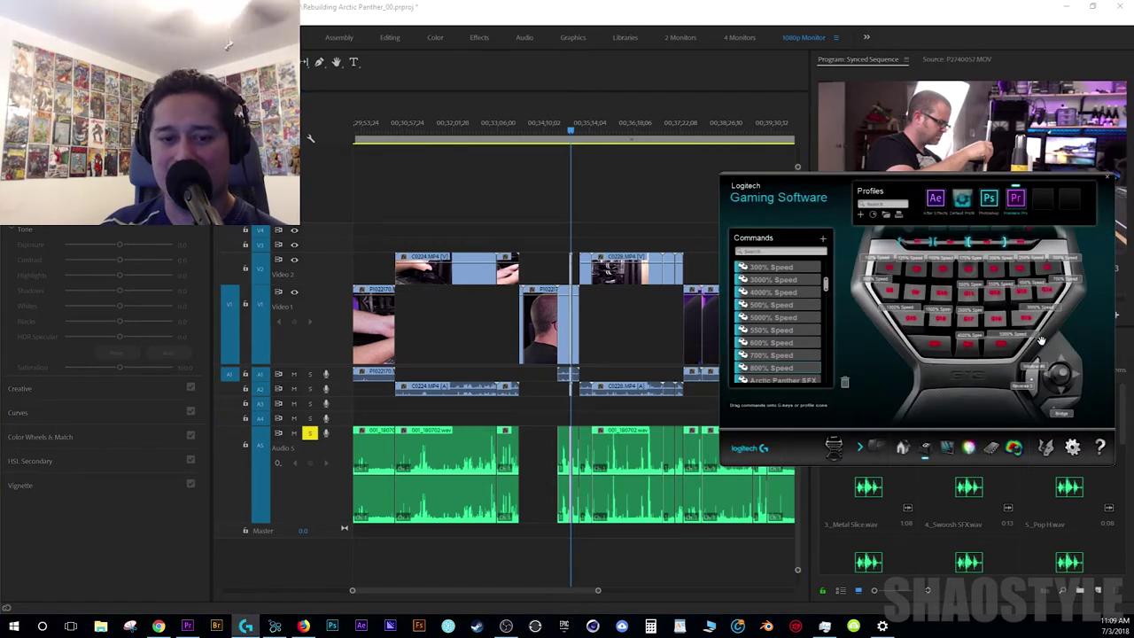